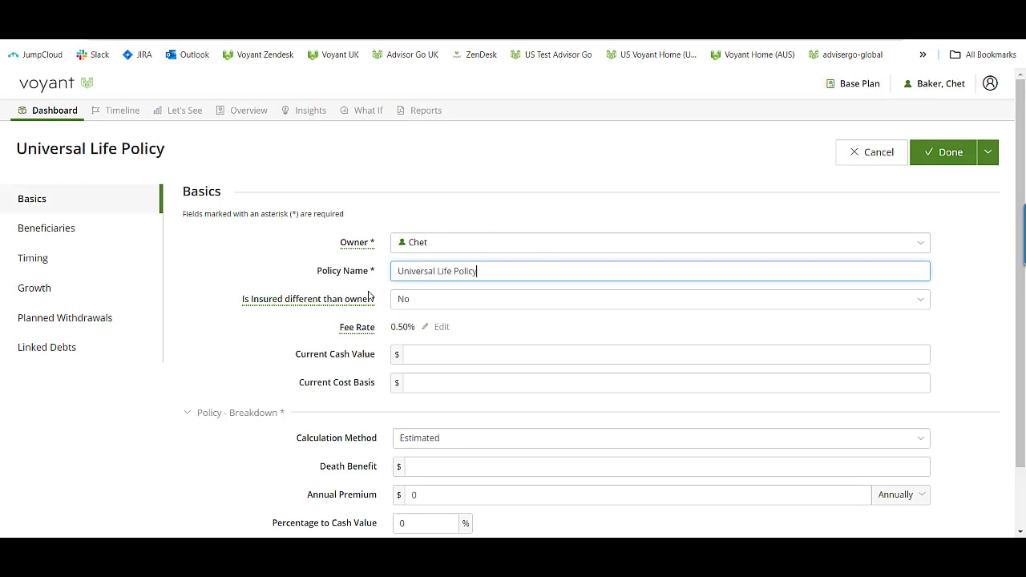
# Set the policy's current cash value to $350,000 and its current cost basis to $325,000
pyautogui.click(442, 249)
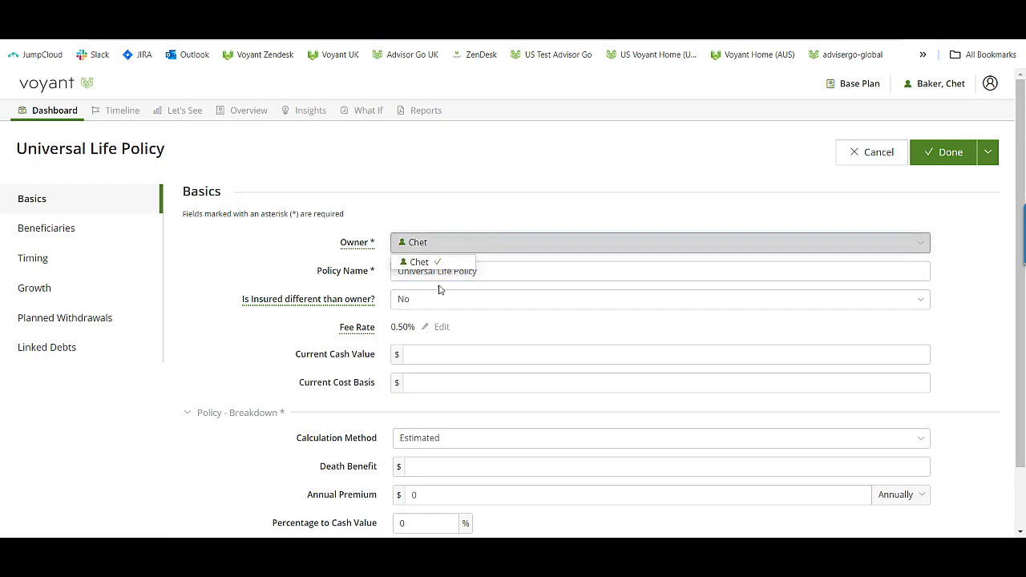
pyautogui.click(504, 338)
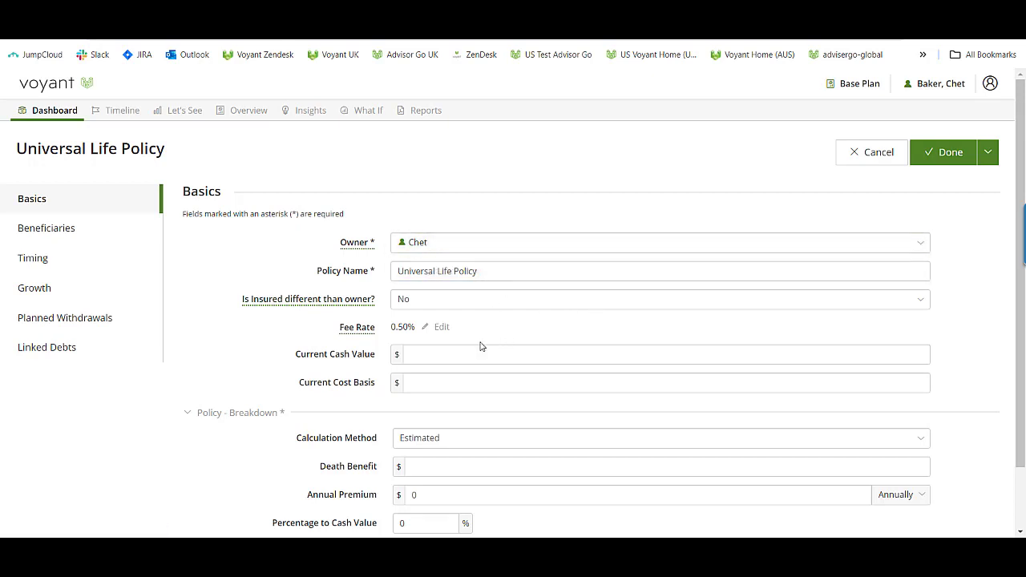
pyautogui.click(400, 363)
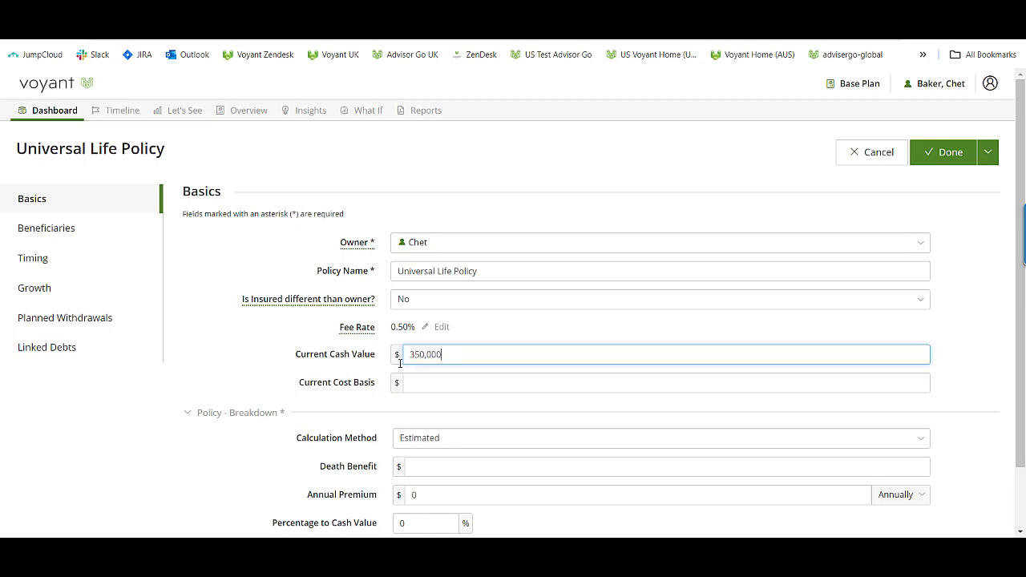
pyautogui.click(395, 387)
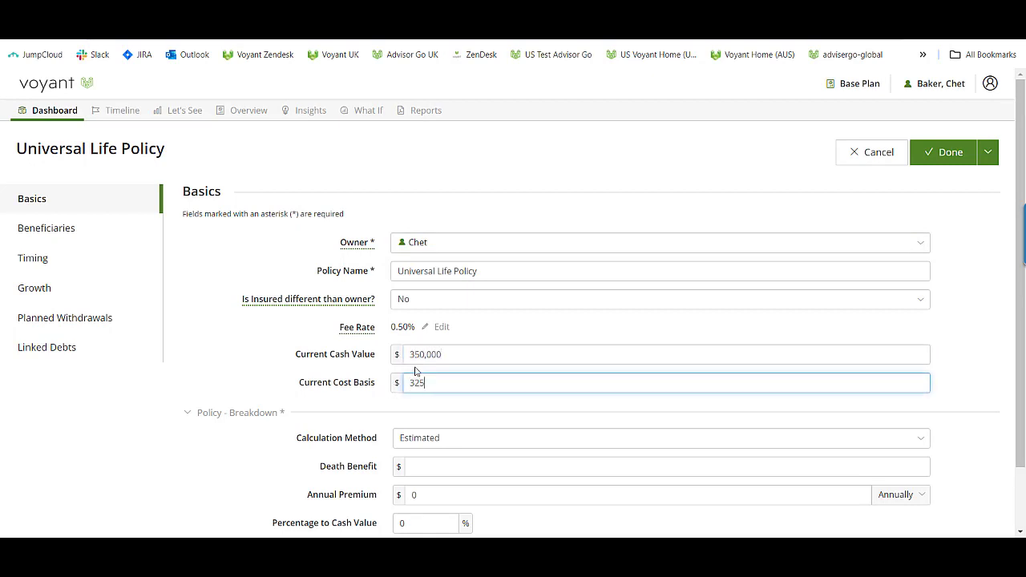
pyautogui.scroll(-1, 400, 363)
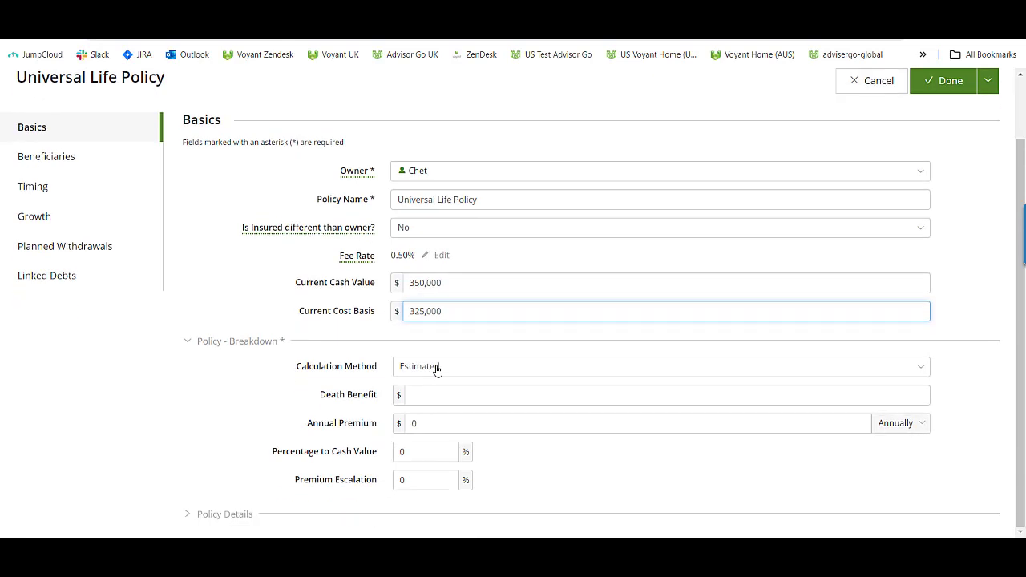
pyautogui.click(435, 367)
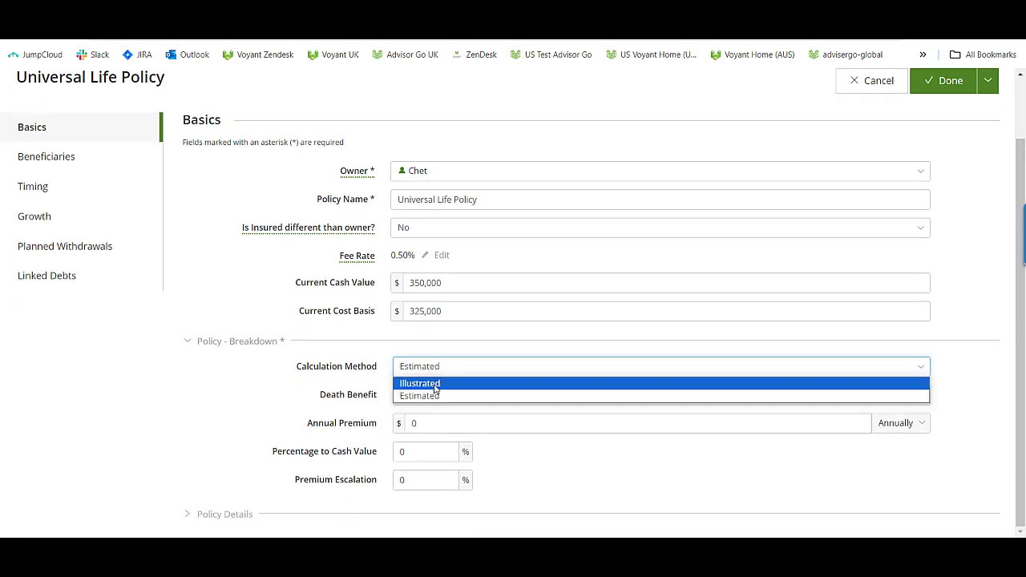
pyautogui.click(435, 384)
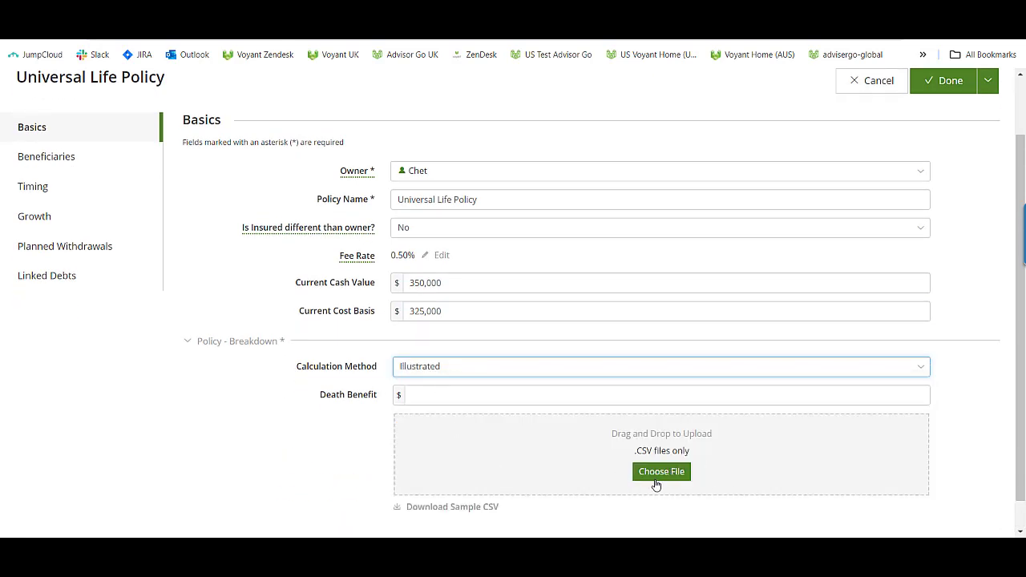
pyautogui.click(434, 366)
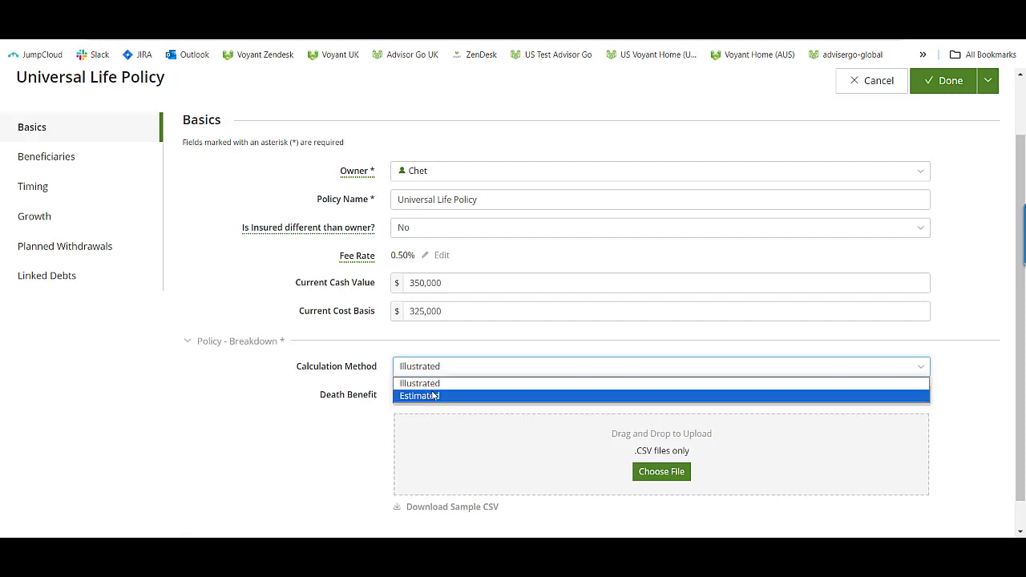
pyautogui.click(428, 393)
# In the policy breakdown, set the death benefit to $250,000, the annual premium to $3,500 and the premium escalation to 2%
pyautogui.click(430, 397)
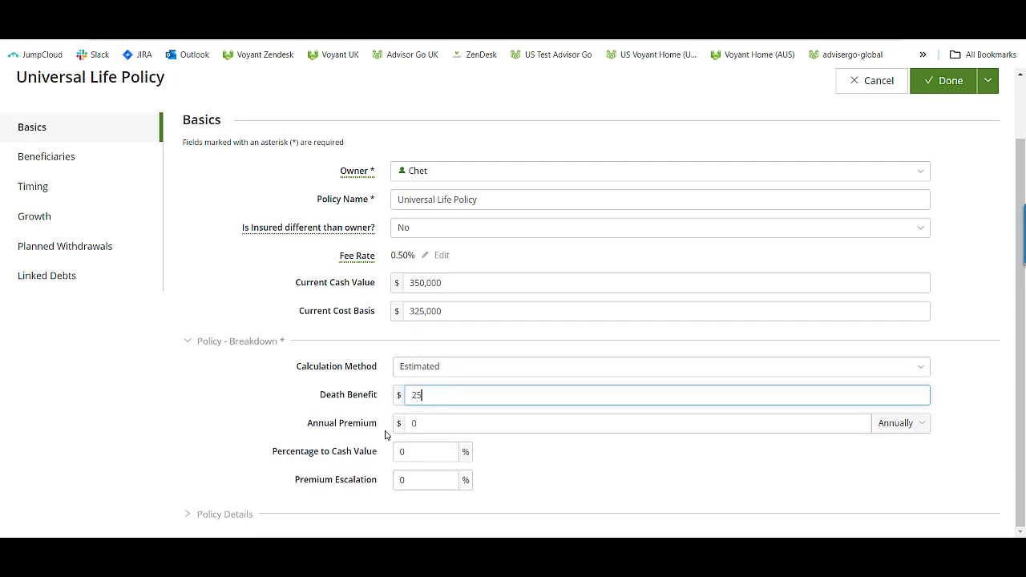
pyautogui.write('250,000')
pyautogui.click(417, 423)
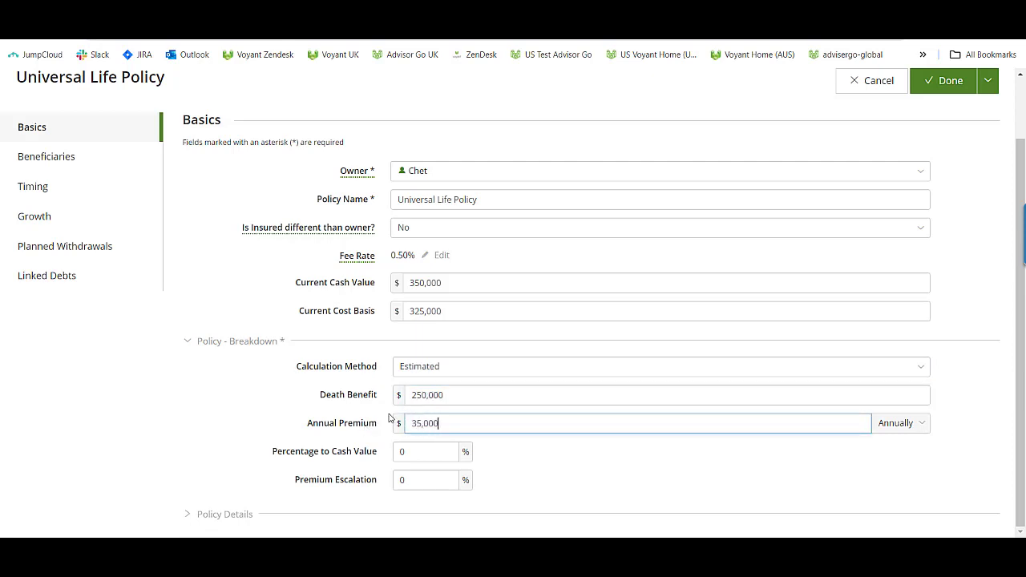
pyautogui.press('Tab')
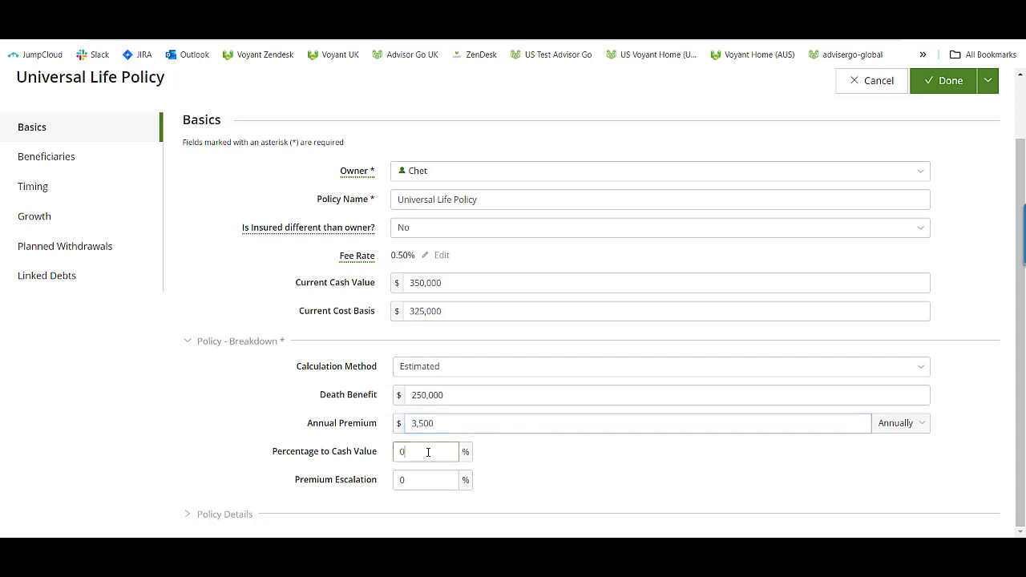
pyautogui.press('Tab')
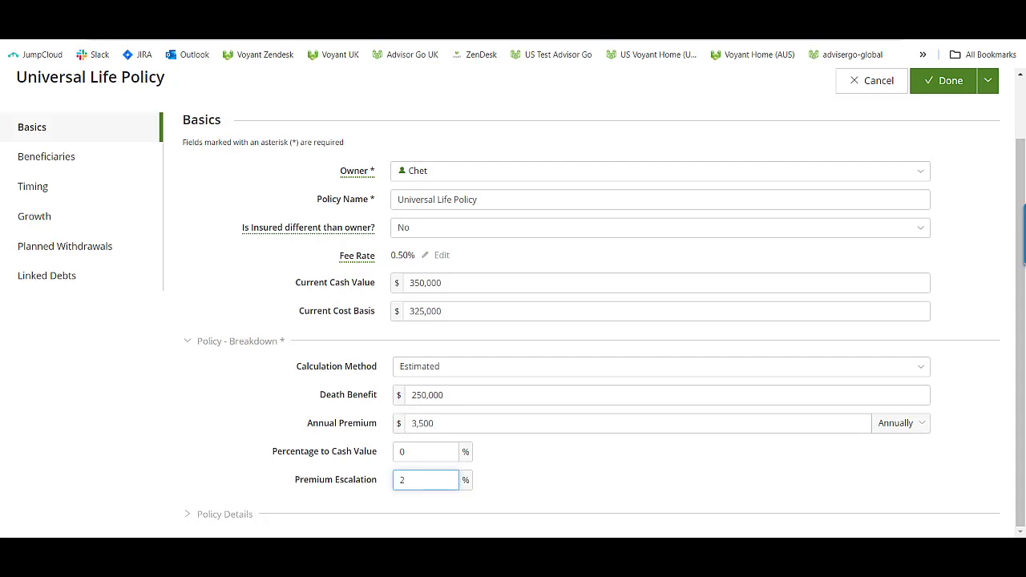
# In the additional policy details, enter a surrender period of 20 and a surrender percentage of 65% for a single policy
pyautogui.click(218, 514)
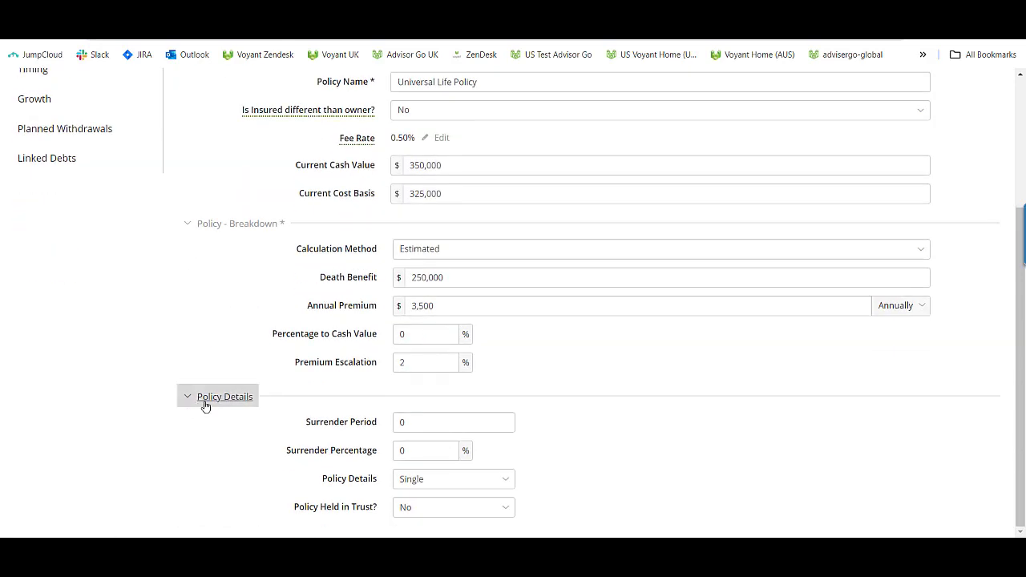
pyautogui.click(448, 424)
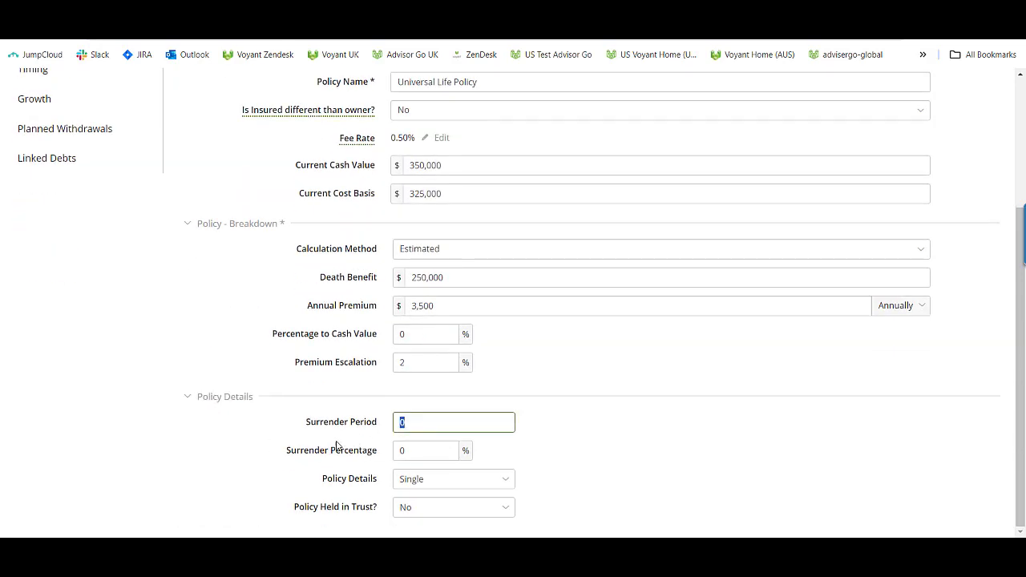
pyautogui.click(420, 451)
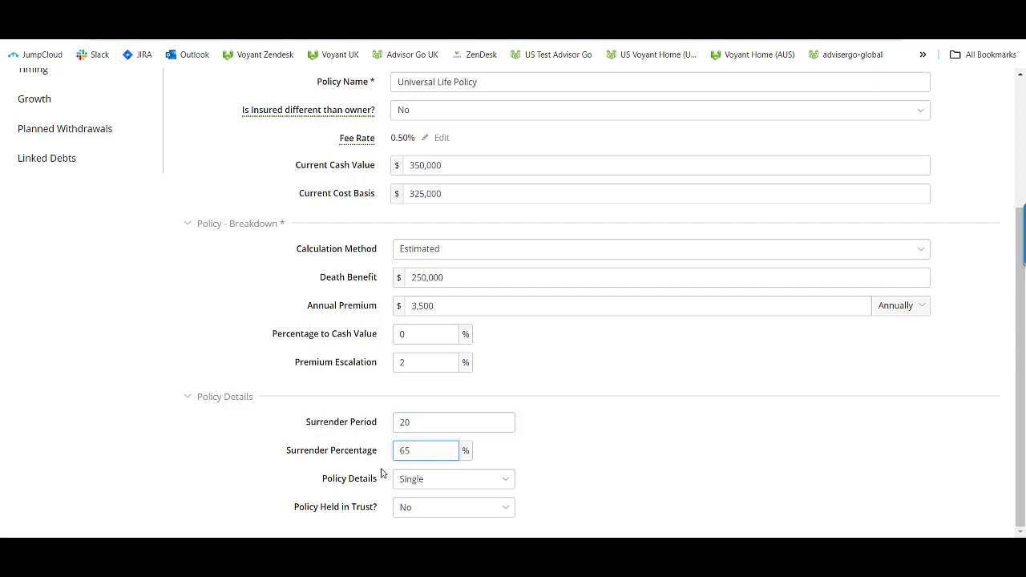
pyautogui.click(433, 484)
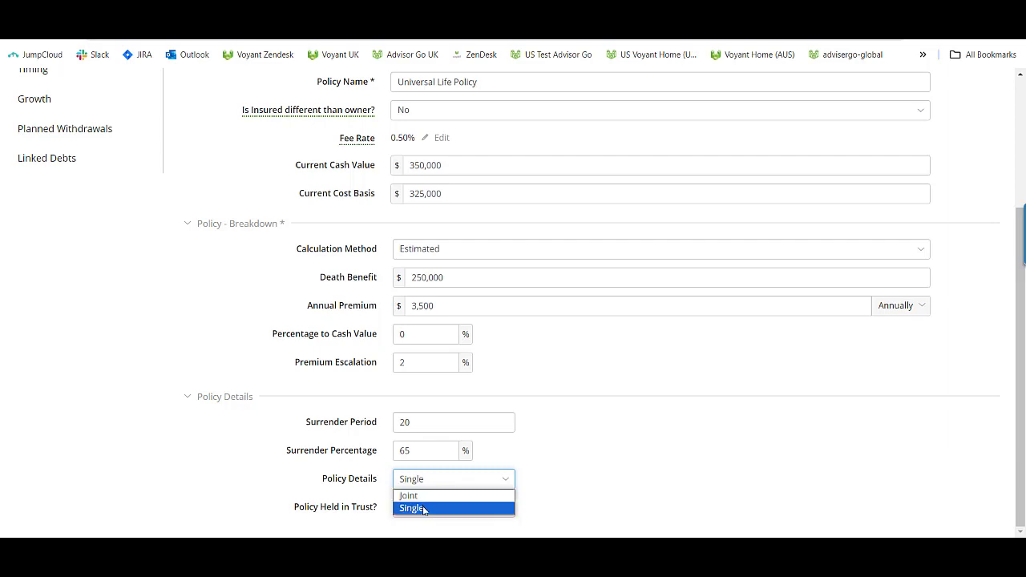
pyautogui.click(665, 481)
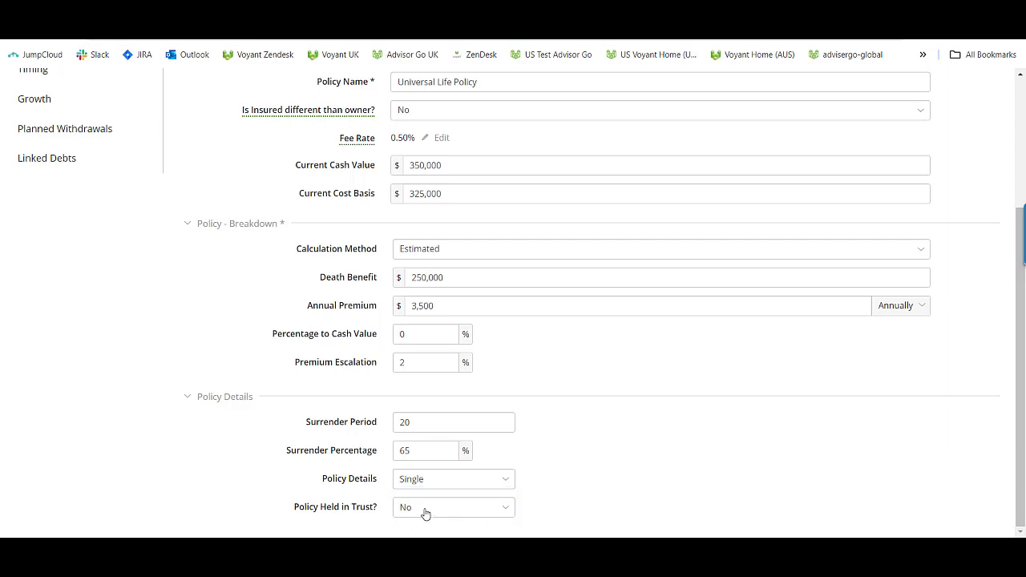
# Allocate 100% of the policy's benefit to the beneficiary category People Outside of Plan
pyautogui.scroll(3, 112, 365)
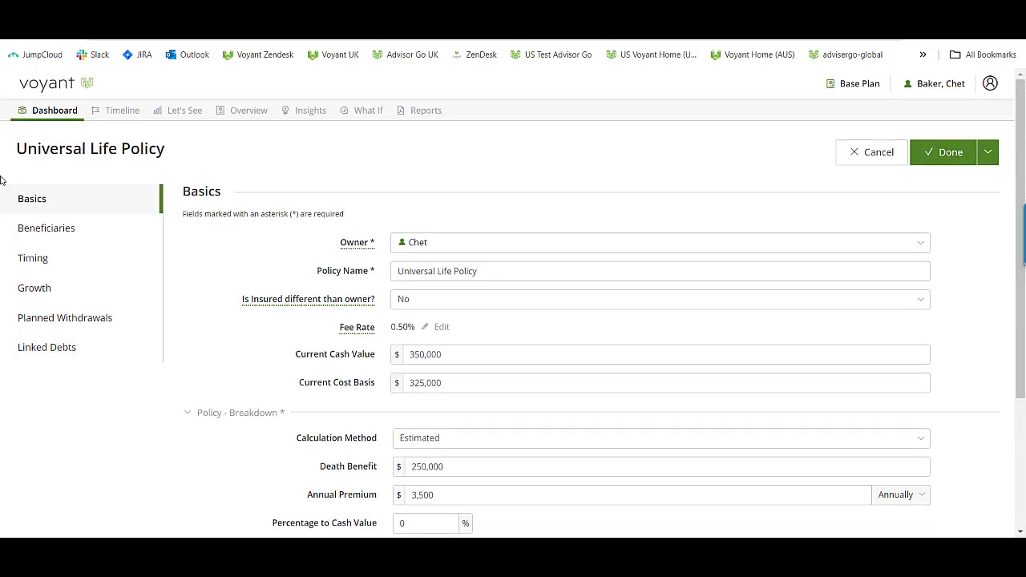
pyautogui.click(27, 229)
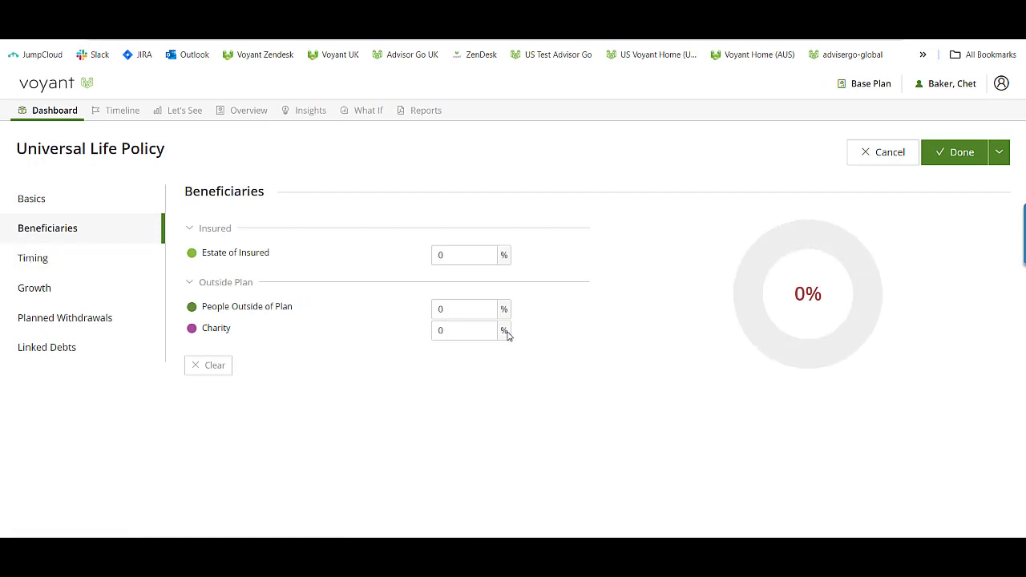
pyautogui.click(469, 311)
pyautogui.write('100')
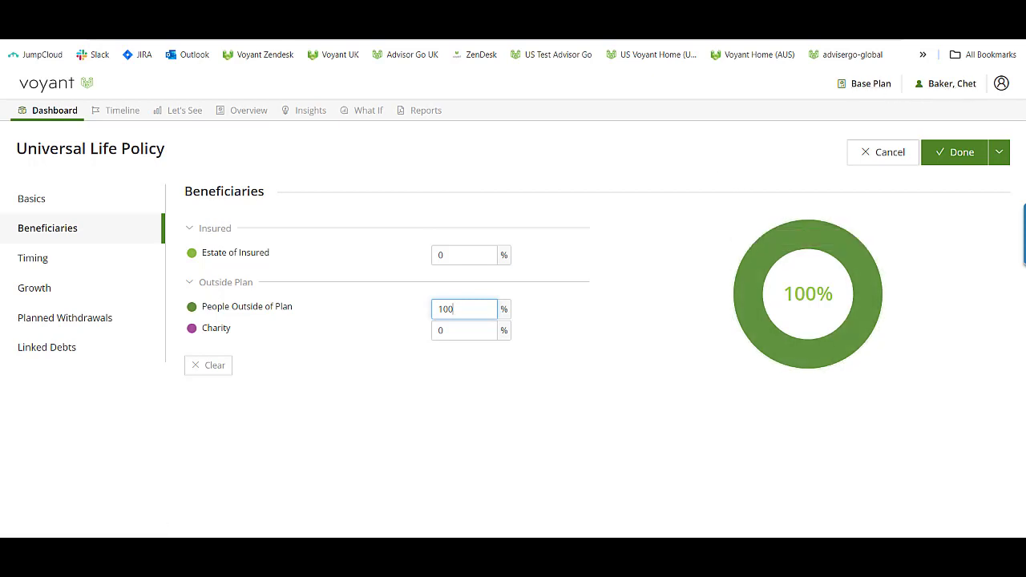
# Review the policy's timing and growth settings and save the Universal Life Policy
pyautogui.click(43, 267)
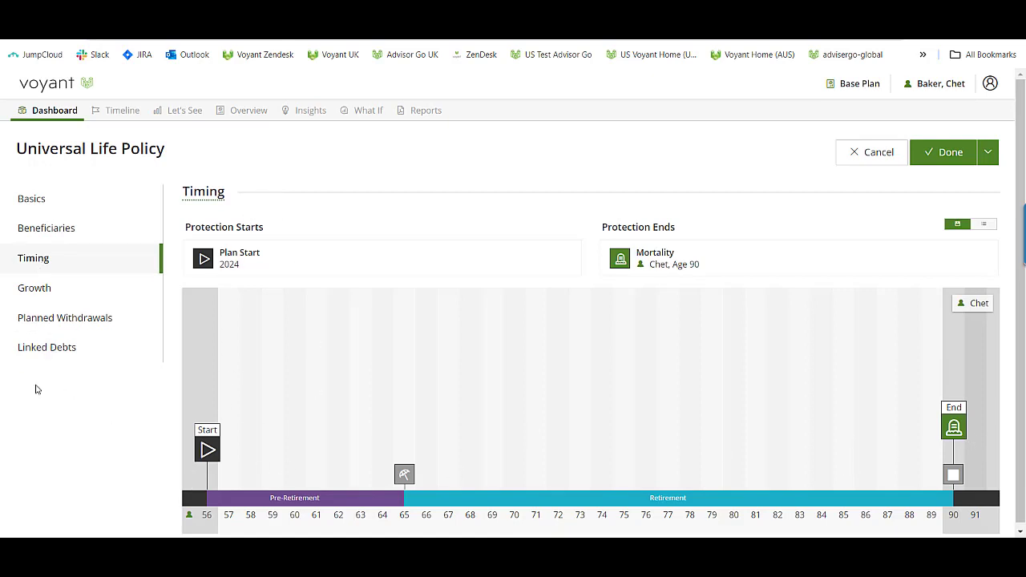
pyautogui.click(41, 289)
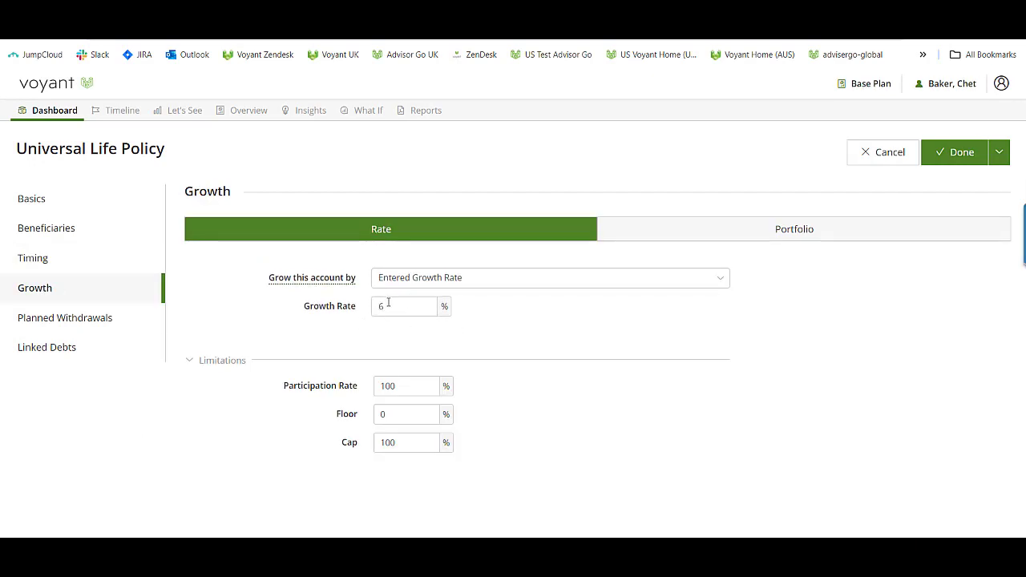
pyautogui.click(961, 154)
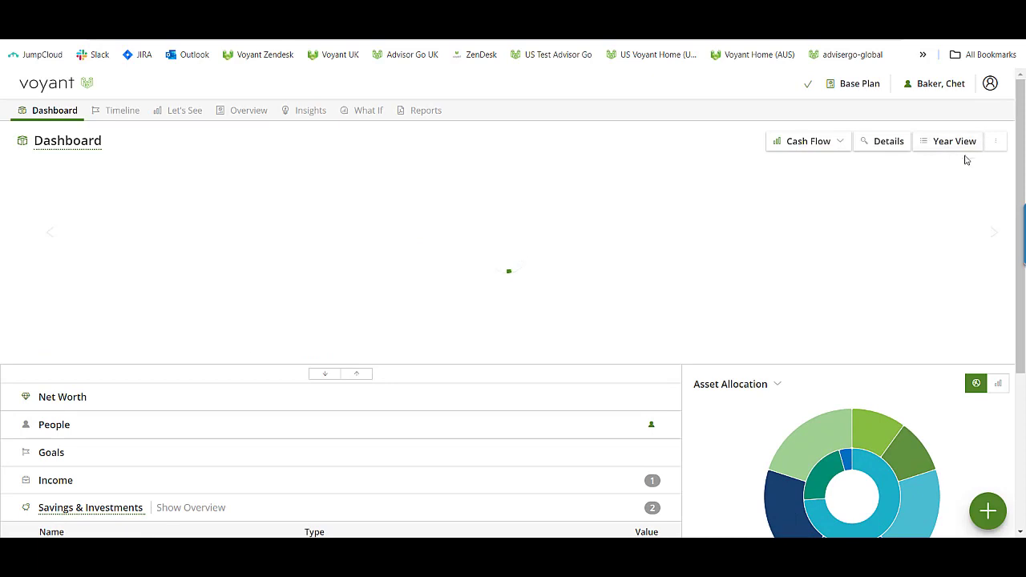
# Examine the policy's premium, benefit amount and cash value in the Year View insurance details, advancing year by year to 2030
pyautogui.click(961, 150)
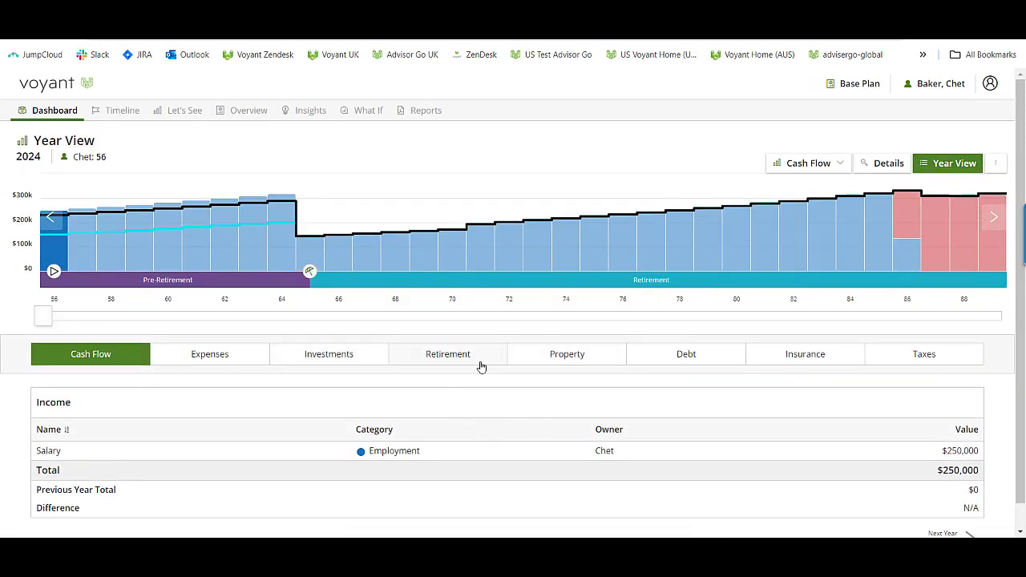
pyautogui.click(759, 362)
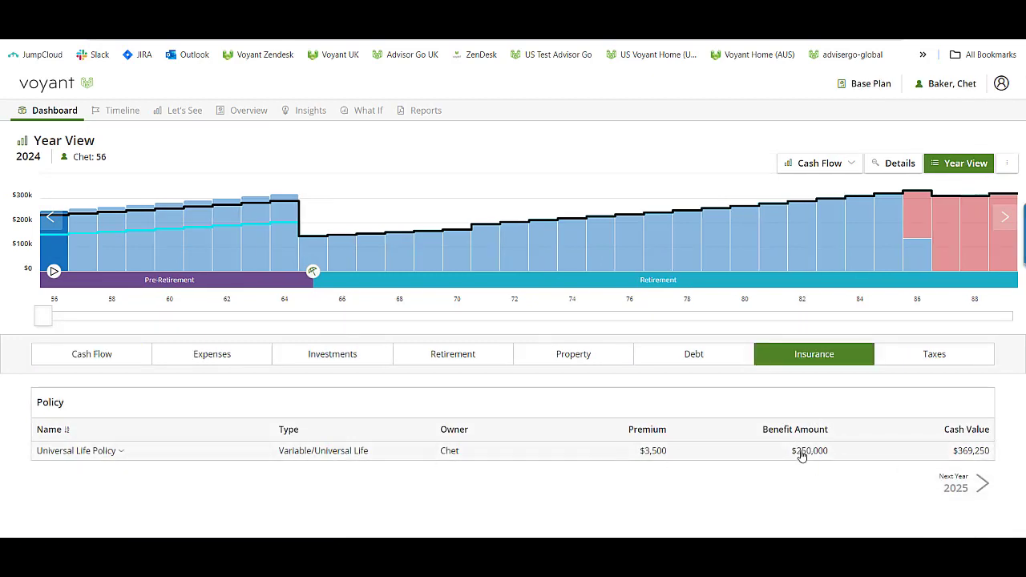
pyautogui.click(981, 485)
pyautogui.click(980, 486)
pyautogui.click(981, 485)
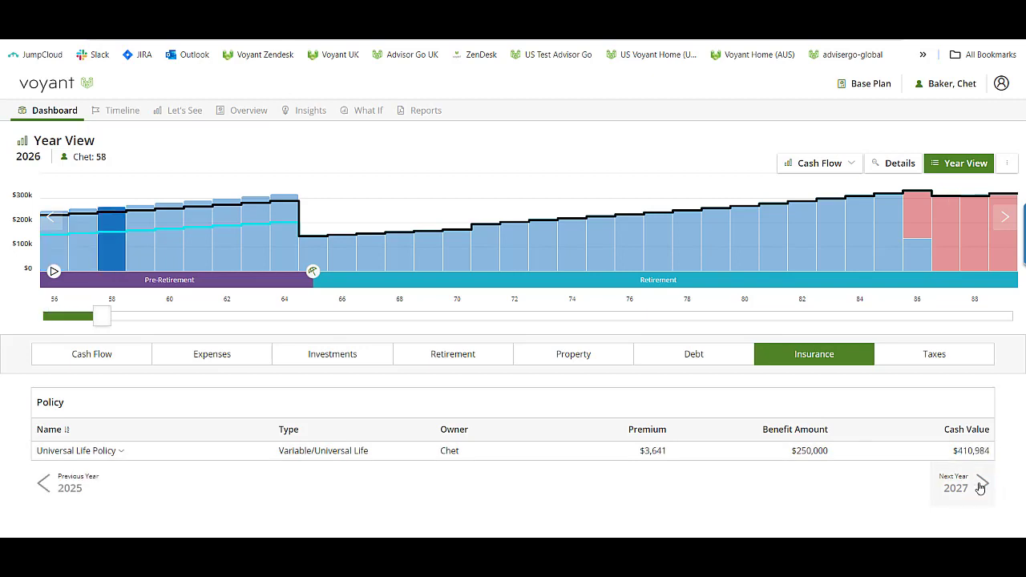
pyautogui.click(981, 485)
pyautogui.click(981, 485)
pyautogui.click(981, 485)
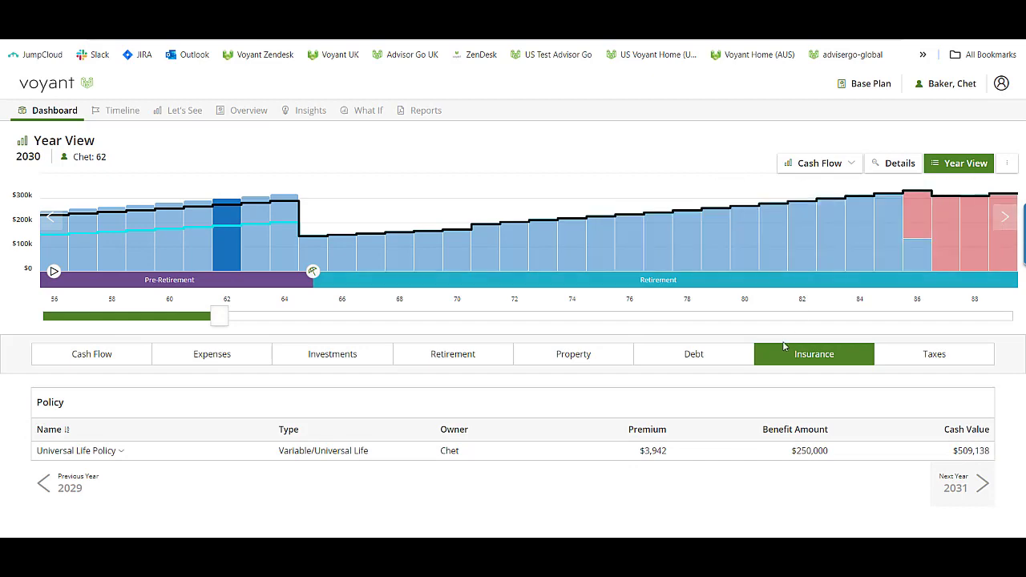
# Return to the dashboard and add a planned withdrawal named "Universal Life withdrawals"
pyautogui.click(48, 110)
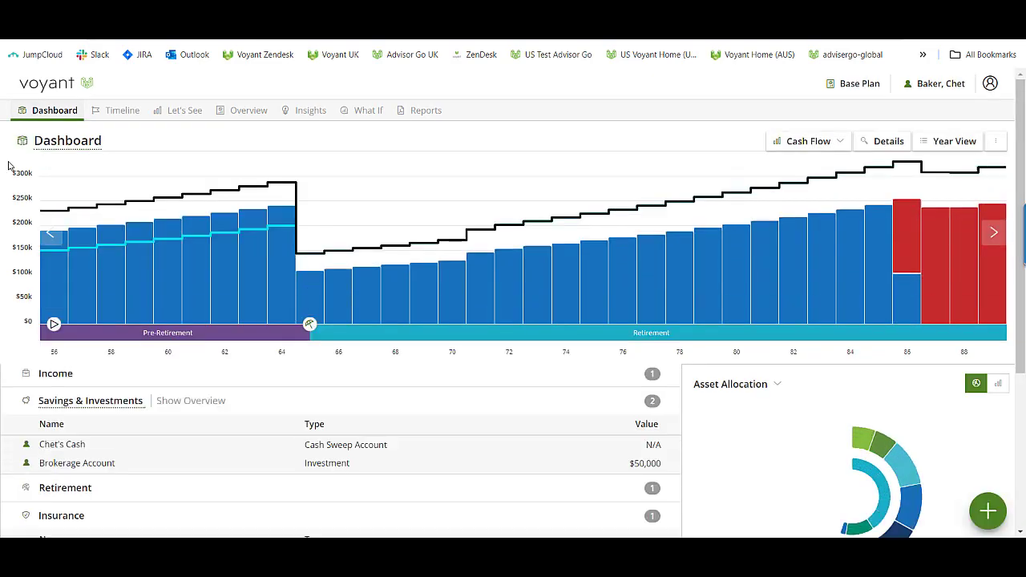
pyautogui.click(988, 511)
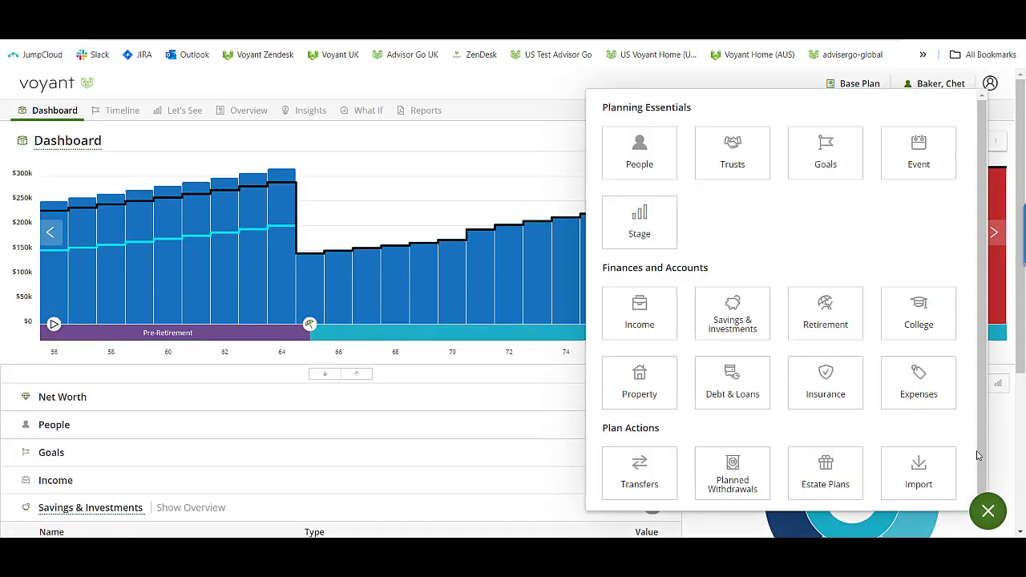
pyautogui.click(732, 469)
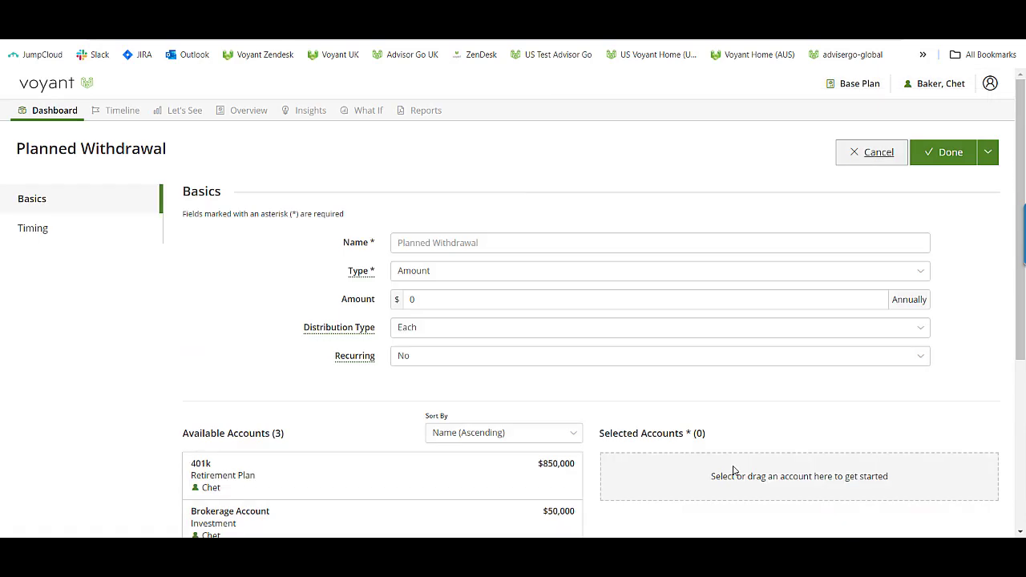
pyautogui.click(429, 242)
pyautogui.write('Univer')
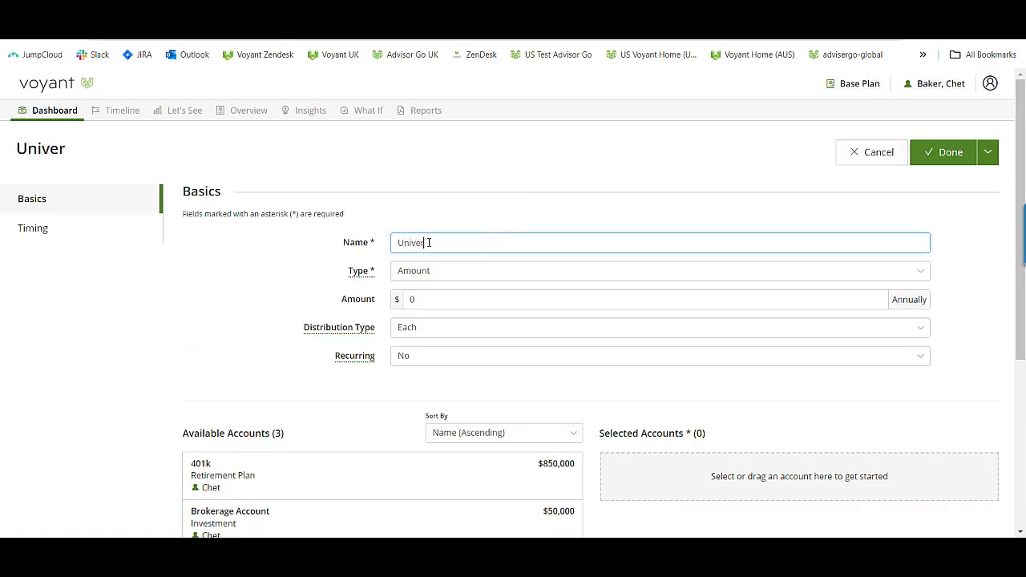
pyautogui.write('sal Life withdrawals')
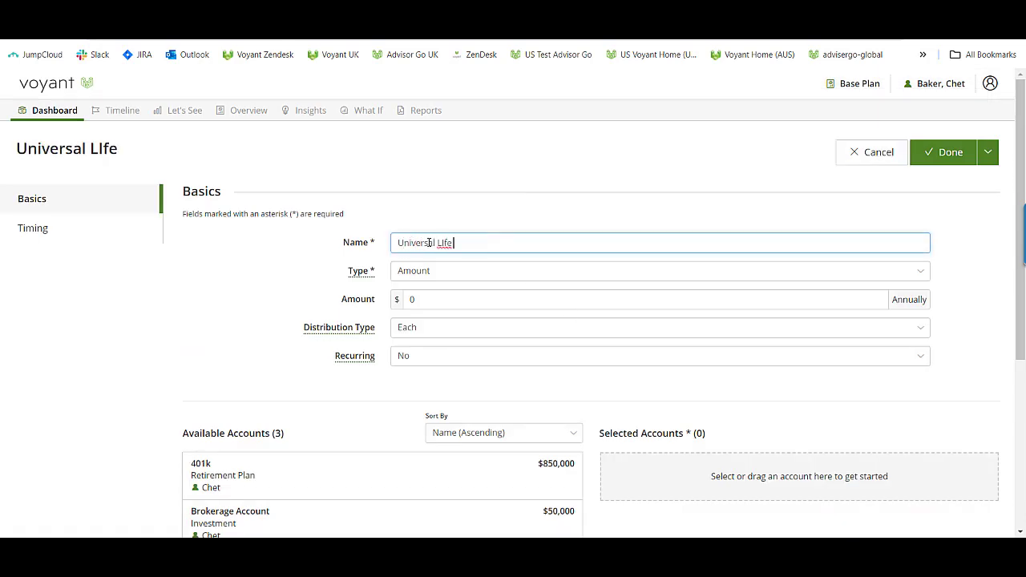
# Set the planned withdrawal's amount to $25,000 annually and make it recurring
pyautogui.click(462, 302)
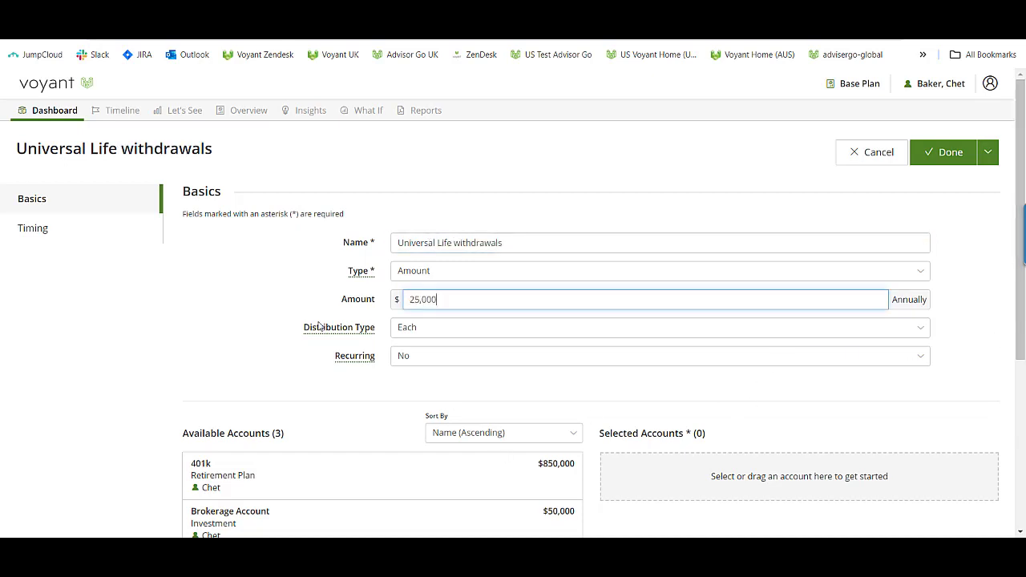
pyautogui.click(426, 358)
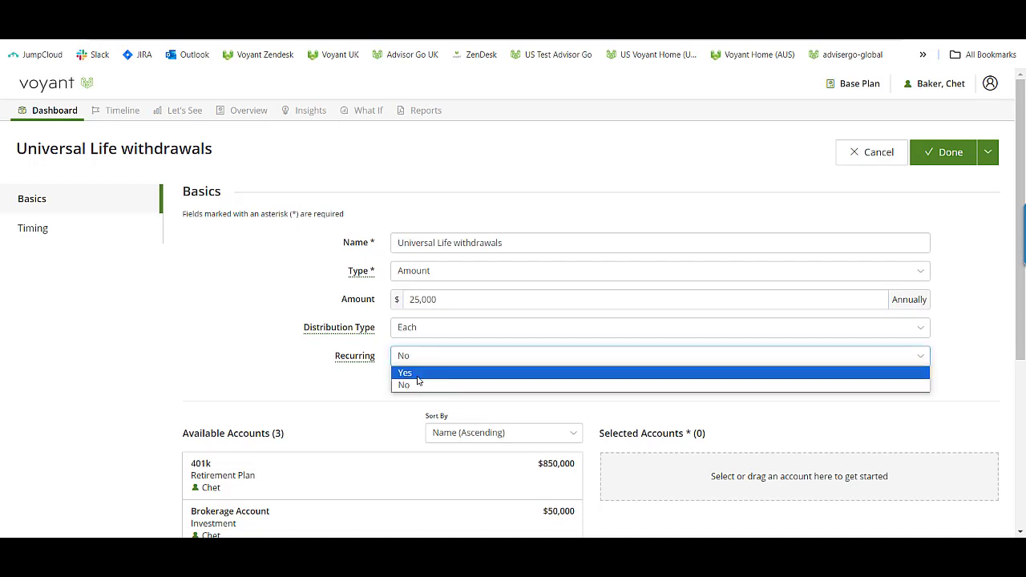
pyautogui.click(417, 380)
pyautogui.scroll(-3, 412, 371)
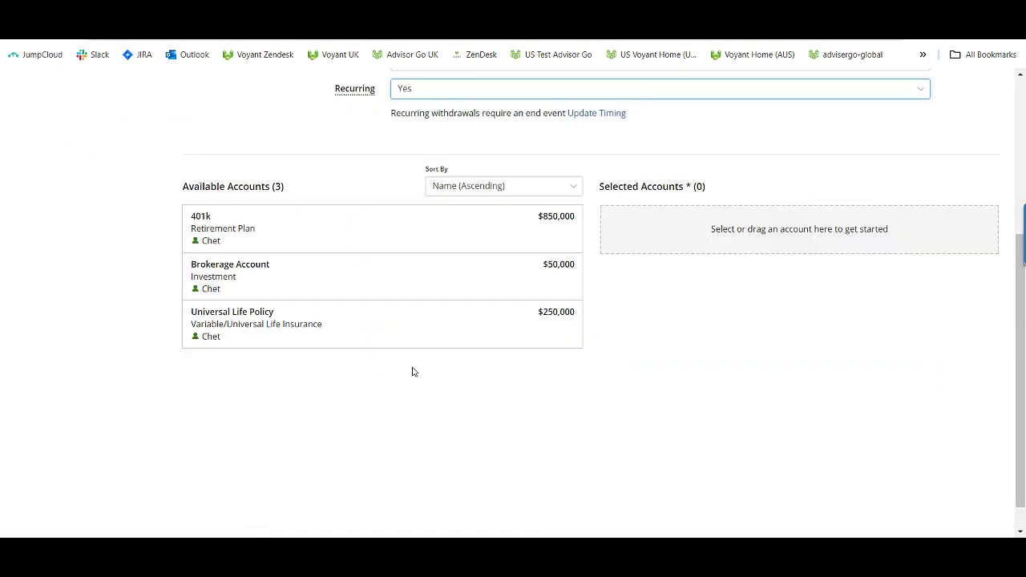
# Select the Universal Life Policy as the withdrawal's account and set the timing to run from Retirement to Plan End
pyautogui.click(325, 330)
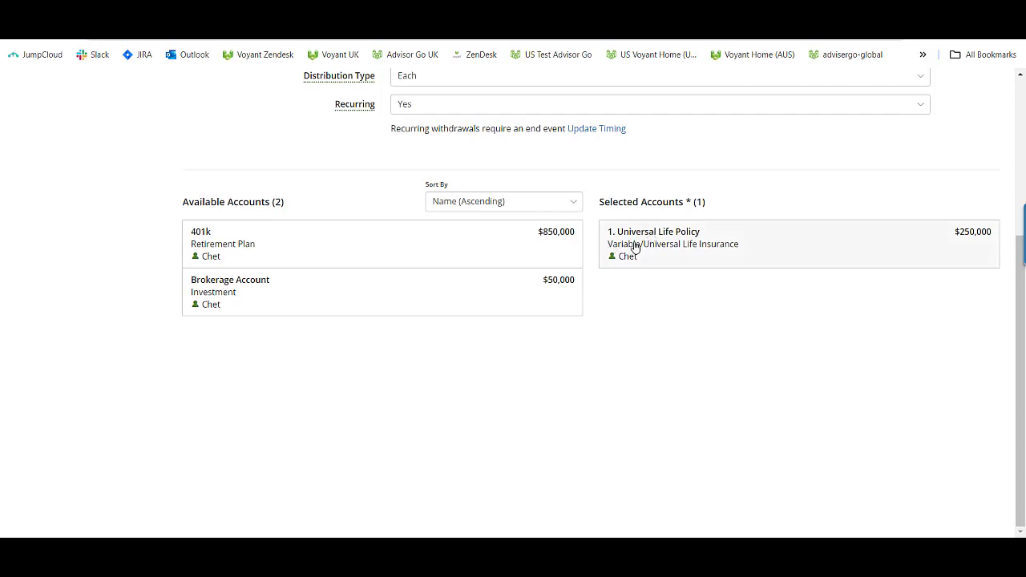
pyautogui.scroll(2, 630, 252)
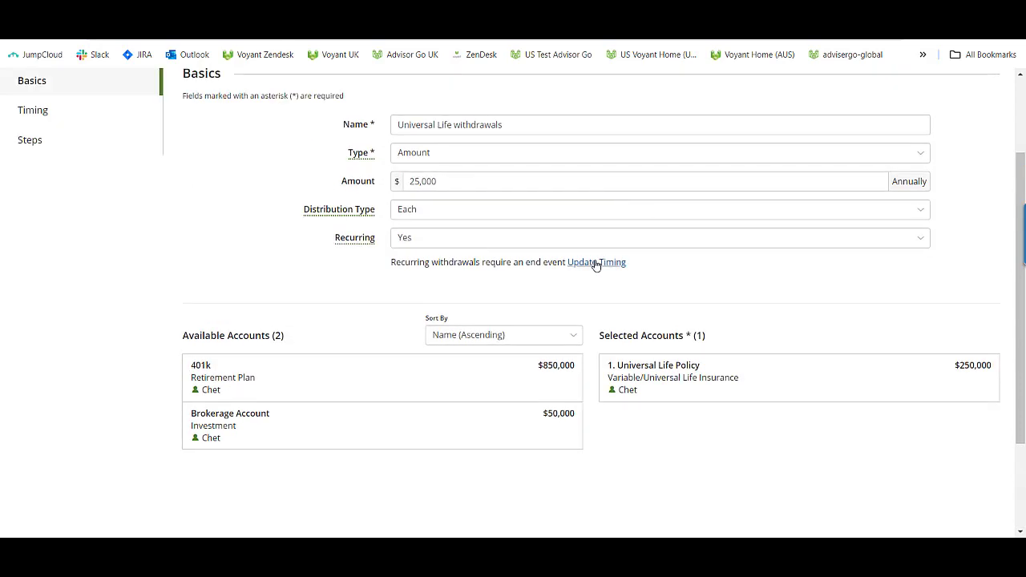
pyautogui.click(597, 269)
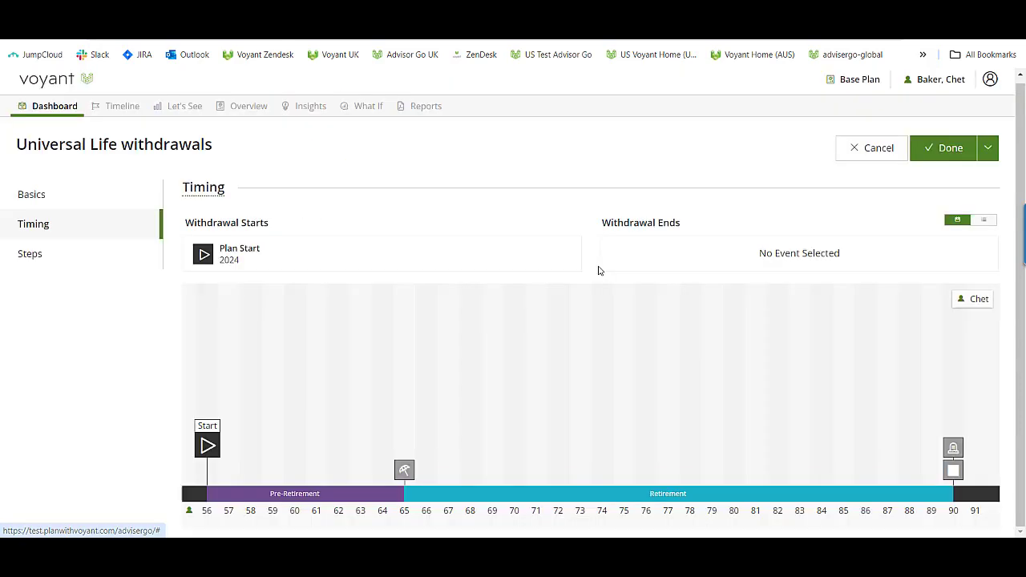
pyautogui.click(403, 474)
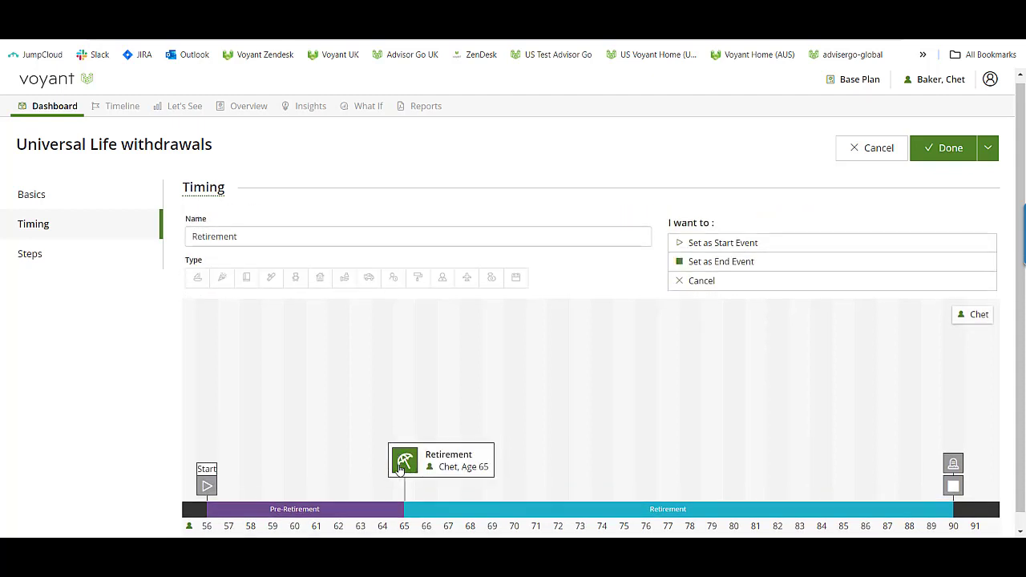
pyautogui.click(711, 243)
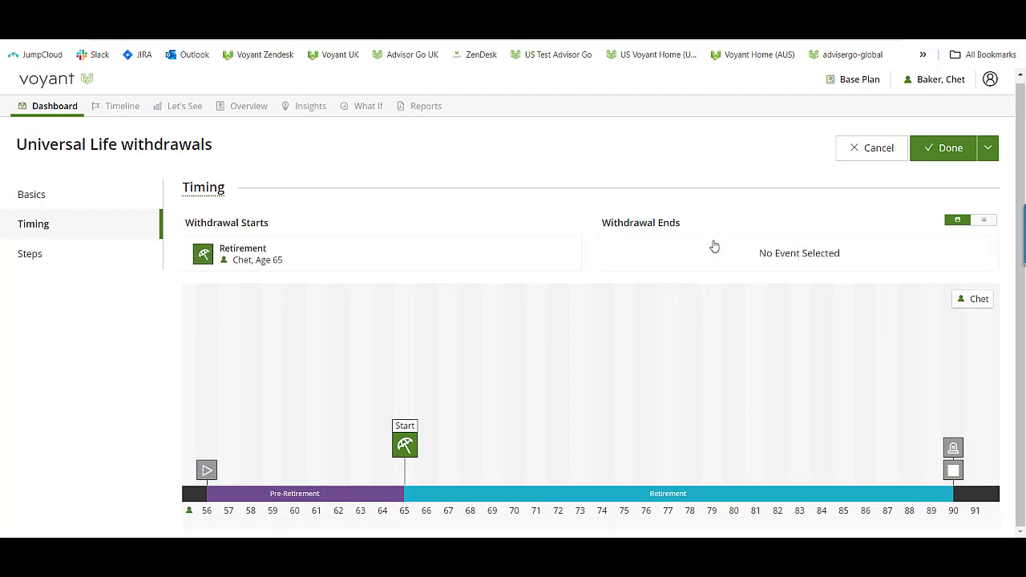
pyautogui.click(954, 472)
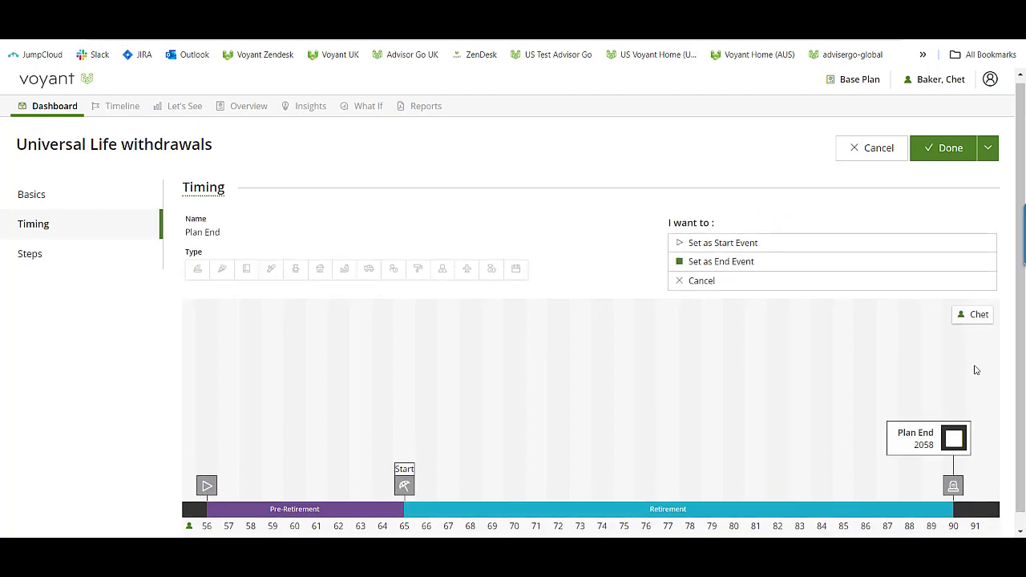
pyautogui.click(746, 262)
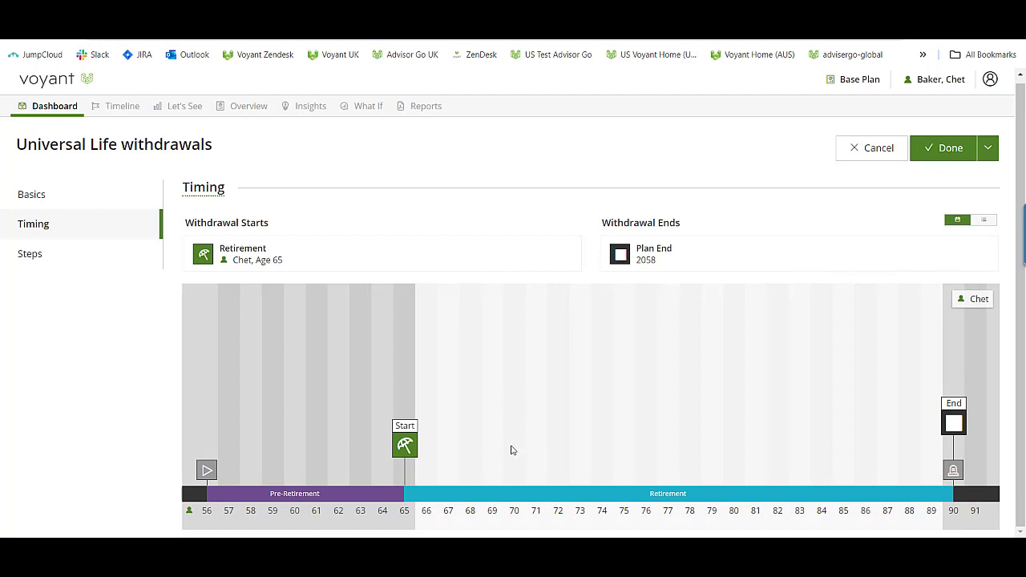
# Create an age 70 event named "Universal Life withdrawals begins", set it as the start event, and save the planned withdrawal
pyautogui.click(512, 451)
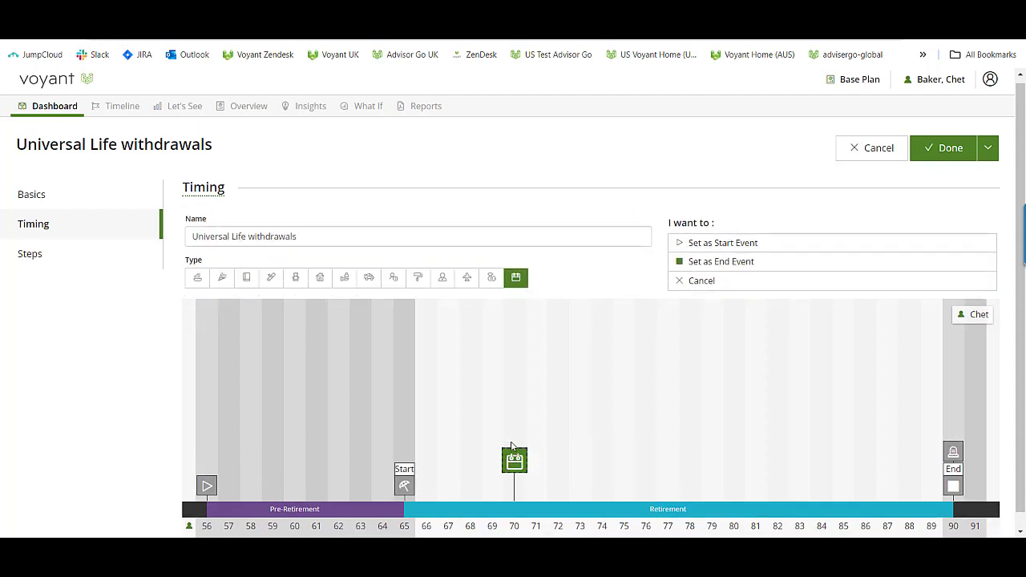
pyautogui.click(353, 238)
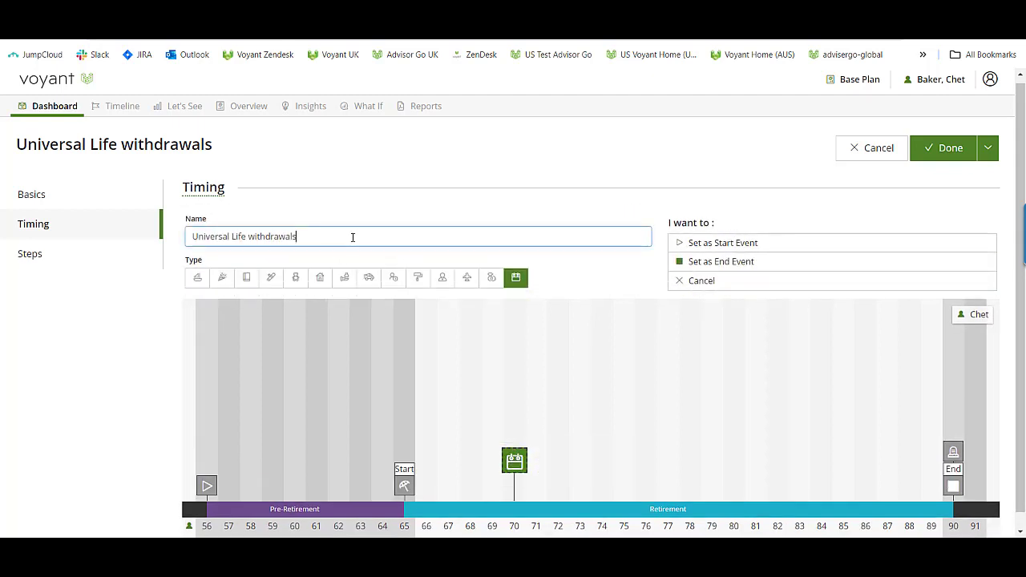
pyautogui.write('begins')
pyautogui.click(744, 241)
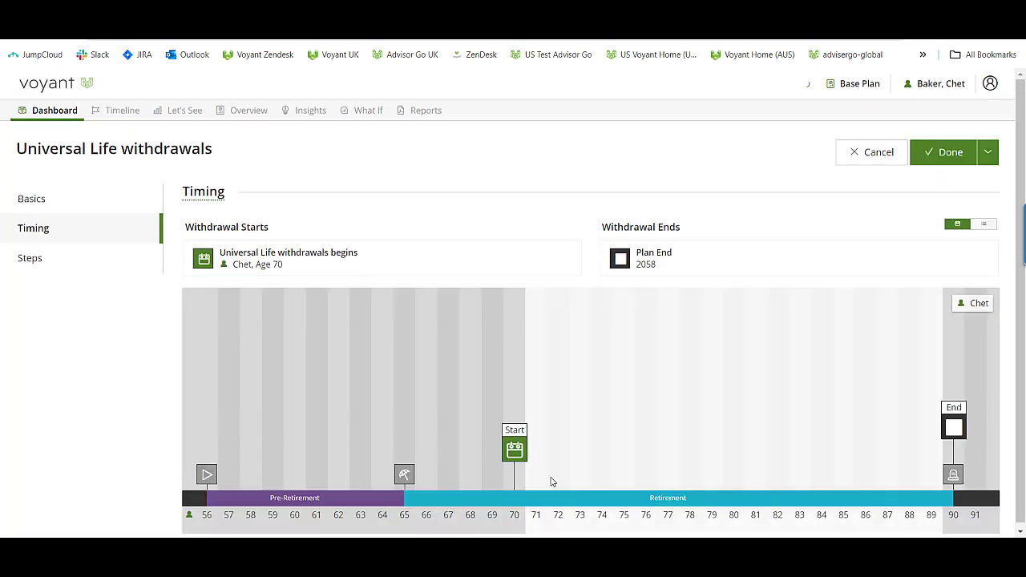
pyautogui.click(939, 160)
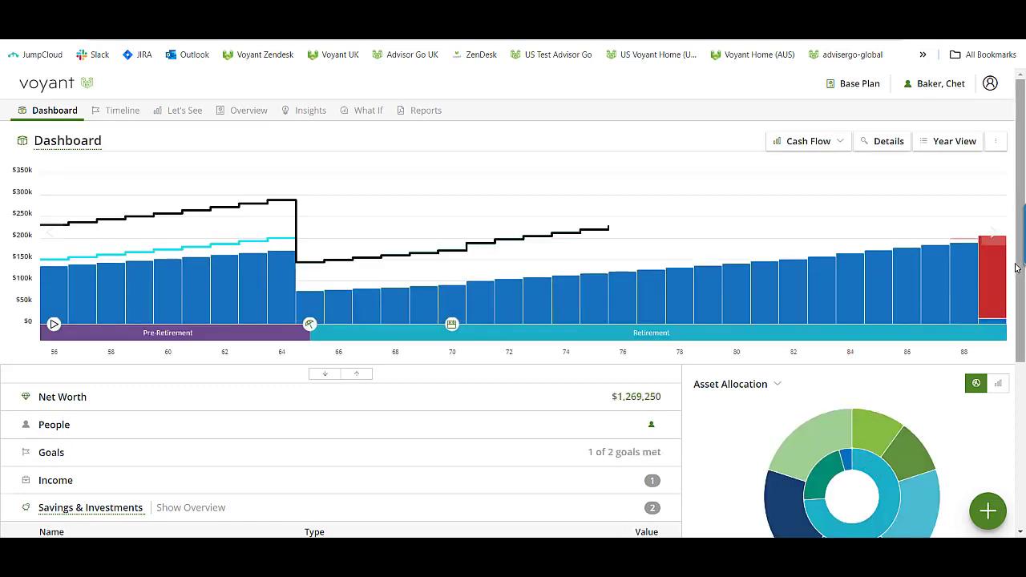
# Examine the planned withdrawal at age 70 in the detailed cash flow chart and in the Year View for 2038
pyautogui.click(882, 150)
pyautogui.moveTo(452, 320)
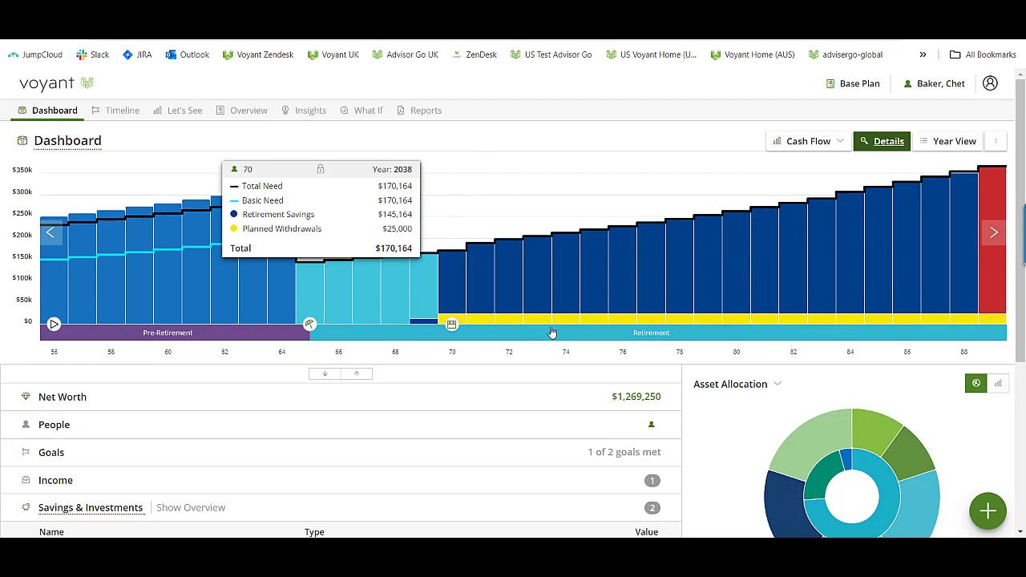
pyautogui.click(968, 142)
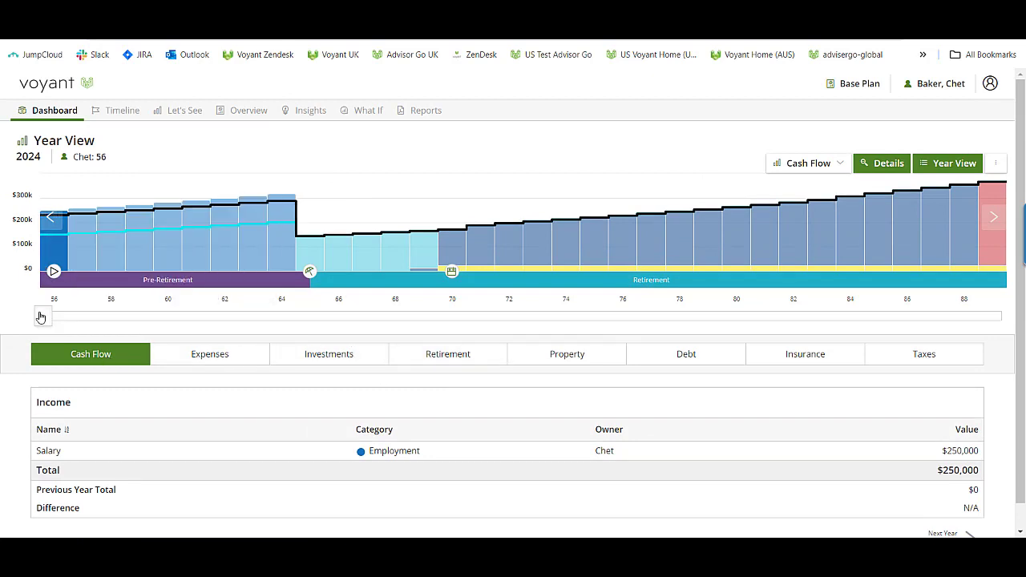
pyautogui.moveTo(43, 316); pyautogui.dragTo(450, 316)
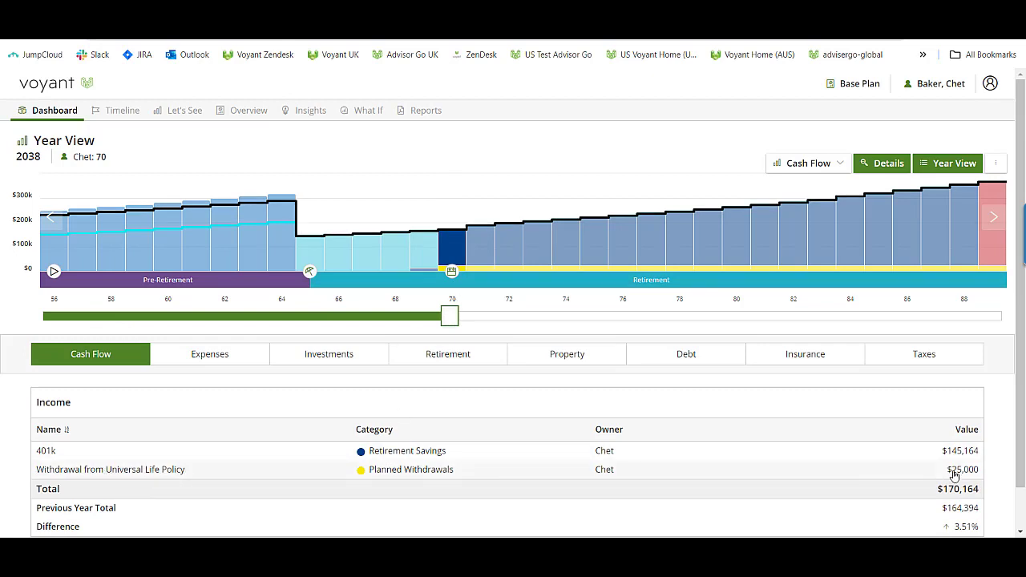
# Review the policy's premium, benefit amount and cash value in the Year View insurance details for 2057 and 2047
pyautogui.moveTo(451, 316); pyautogui.dragTo(993, 324)
pyautogui.click(802, 355)
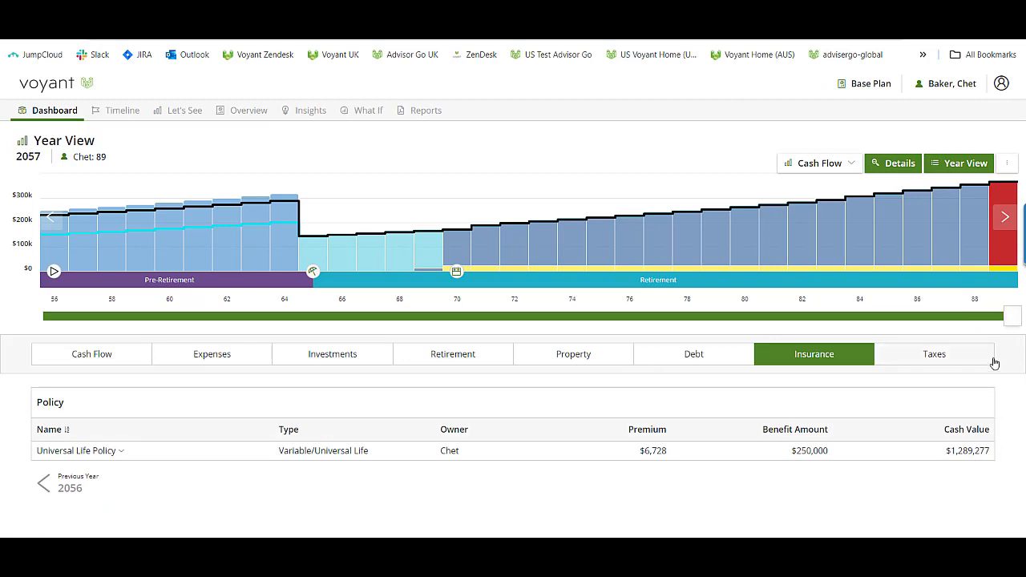
pyautogui.moveTo(1010, 316); pyautogui.dragTo(706, 334)
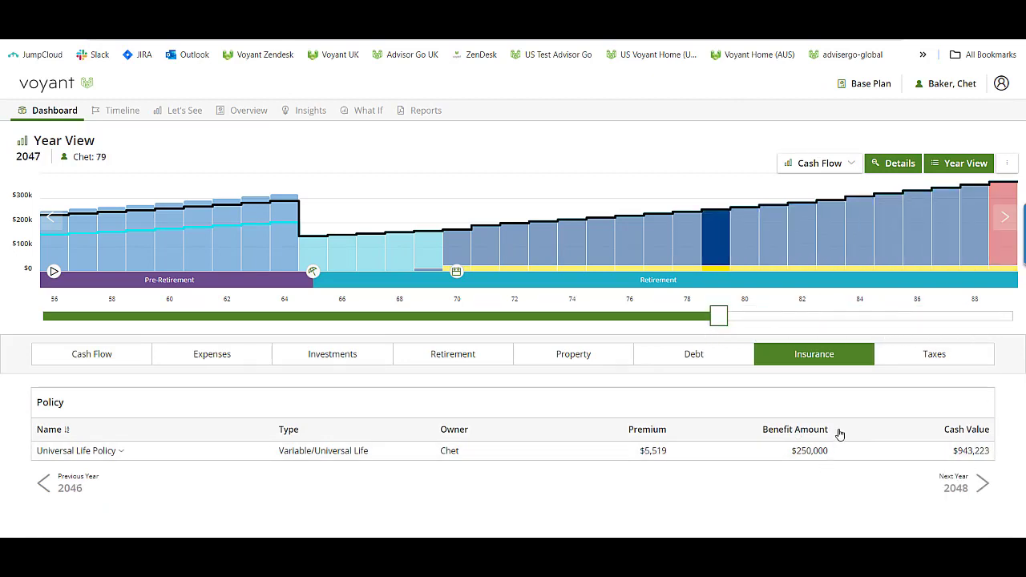
# Open the client's Request Support form for sharing client access with the support team
pyautogui.click(965, 88)
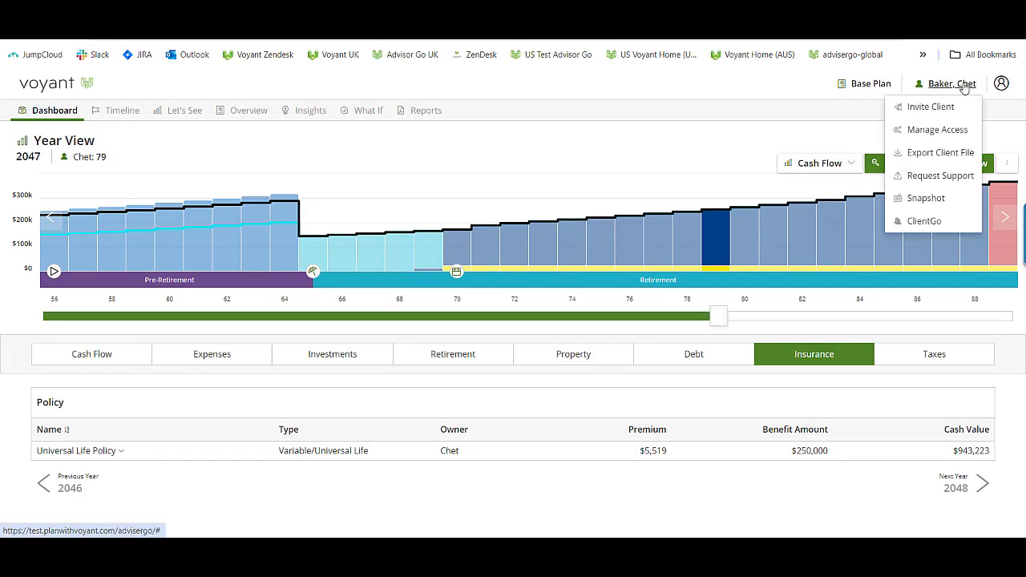
pyautogui.click(920, 178)
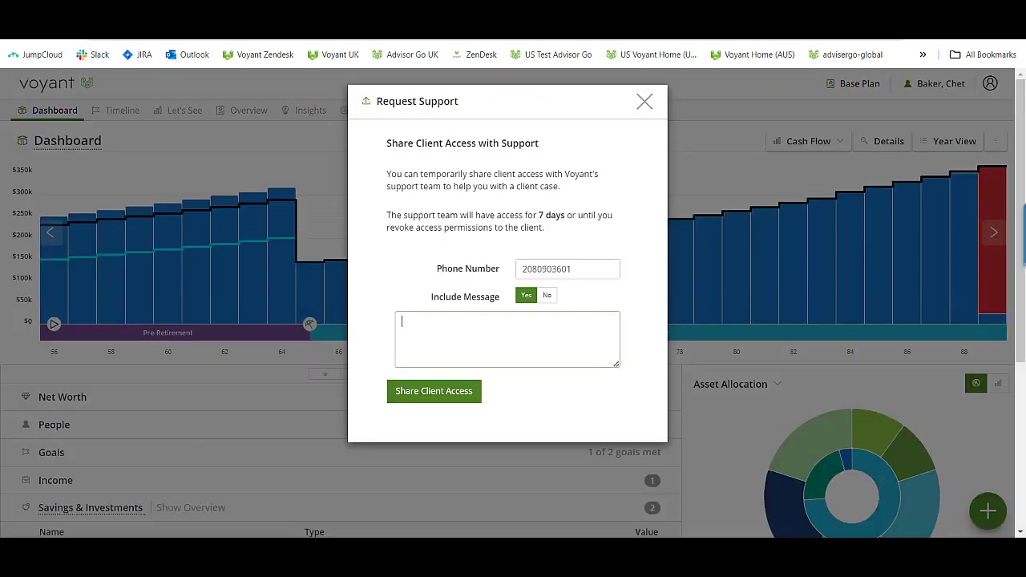